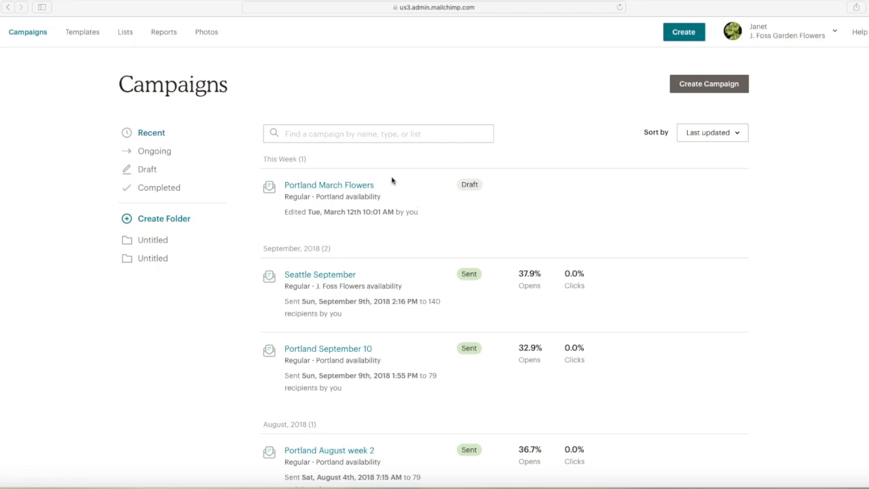
Open the draft campaign "Portland March Flowers" and bring up its email design for editing
{"action": "left_click", "coordinate": [346, 188]}
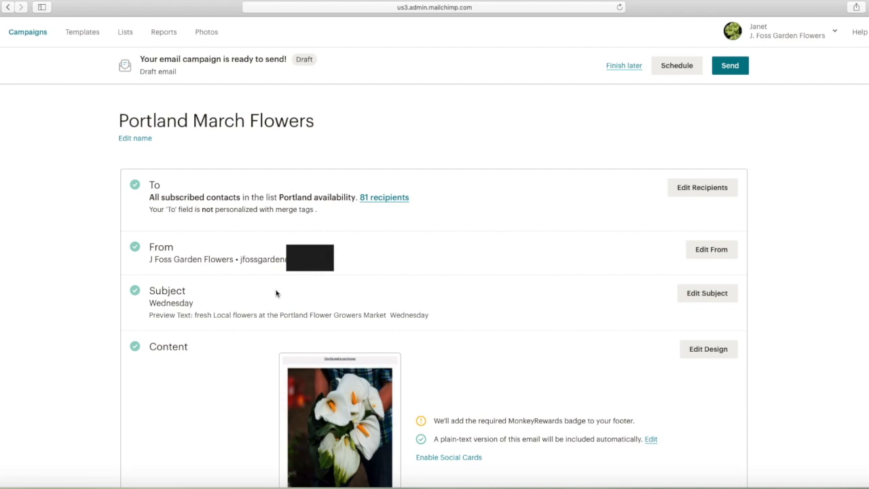
{"action": "scroll", "coordinate": [281, 300], "scroll_direction": "down", "scroll_amount": 1}
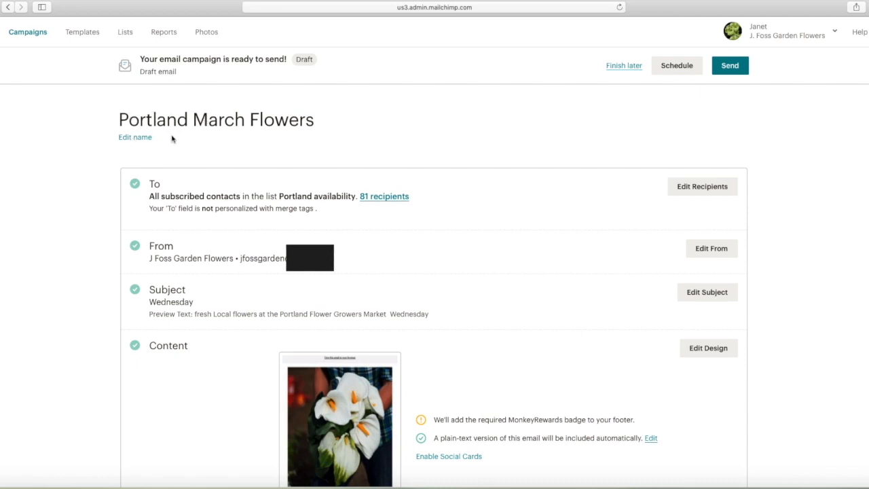
{"action": "scroll", "coordinate": [172, 138], "scroll_direction": "down", "scroll_amount": 1}
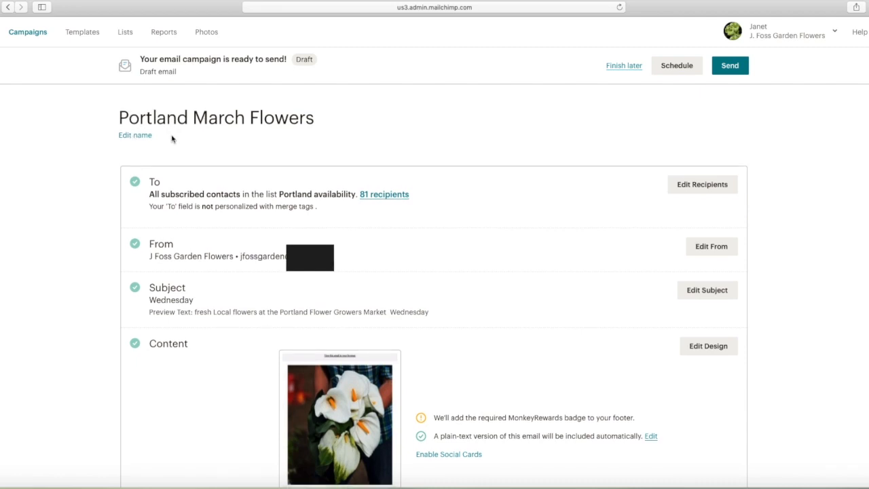
{"action": "scroll", "coordinate": [171, 140], "scroll_direction": "up", "scroll_amount": 1}
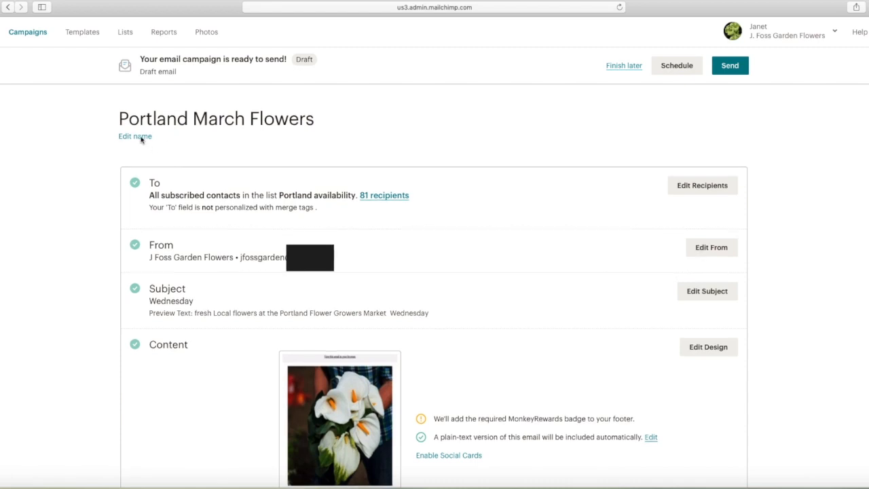
{"action": "scroll", "coordinate": [139, 131], "scroll_direction": "up", "scroll_amount": 1}
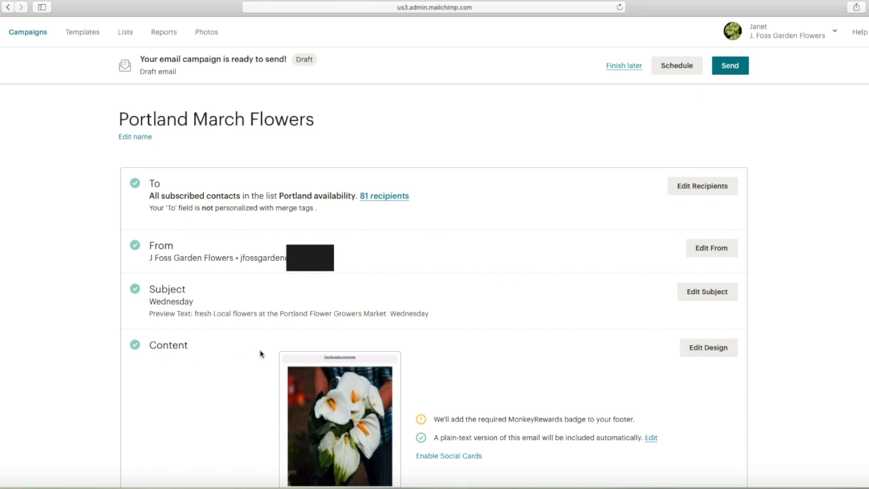
{"action": "left_click", "coordinate": [709, 348]}
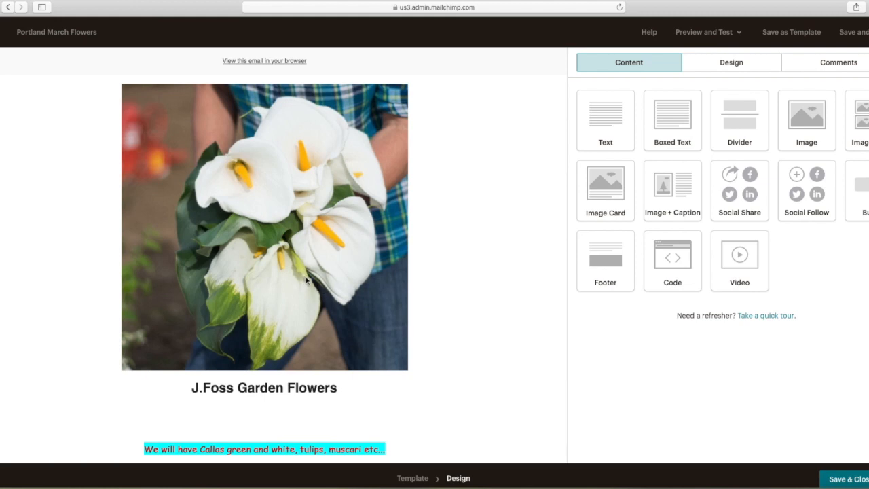
Inspect the content settings of the large calla image block and the J.Foss Garden Flowers text block, then close them
{"action": "left_click", "coordinate": [337, 236]}
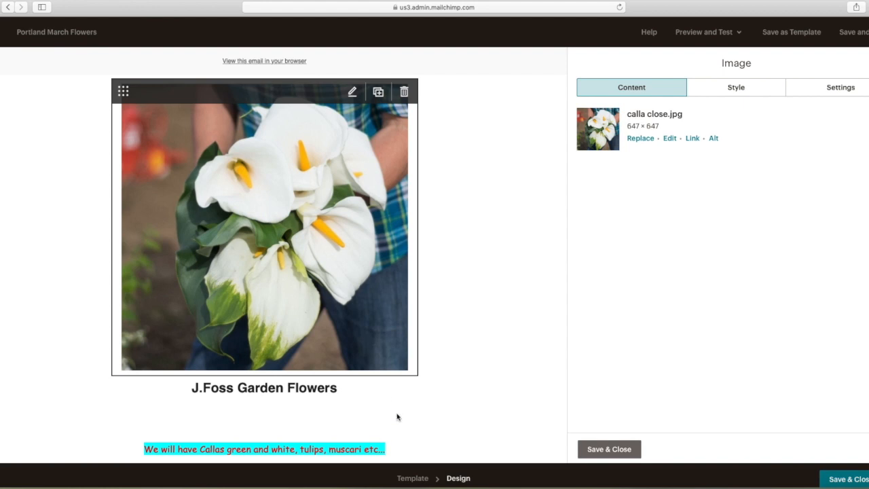
{"action": "left_click", "coordinate": [619, 453]}
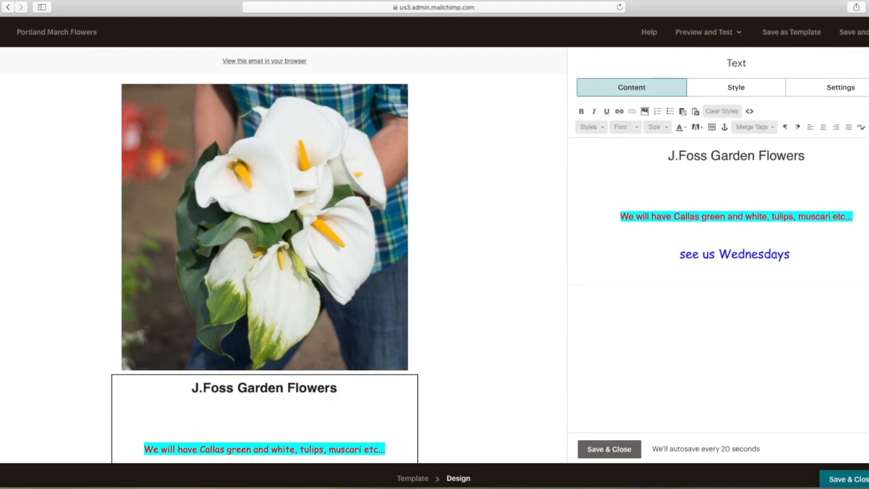
{"action": "scroll", "coordinate": [481, 353], "scroll_direction": "down", "scroll_amount": 1}
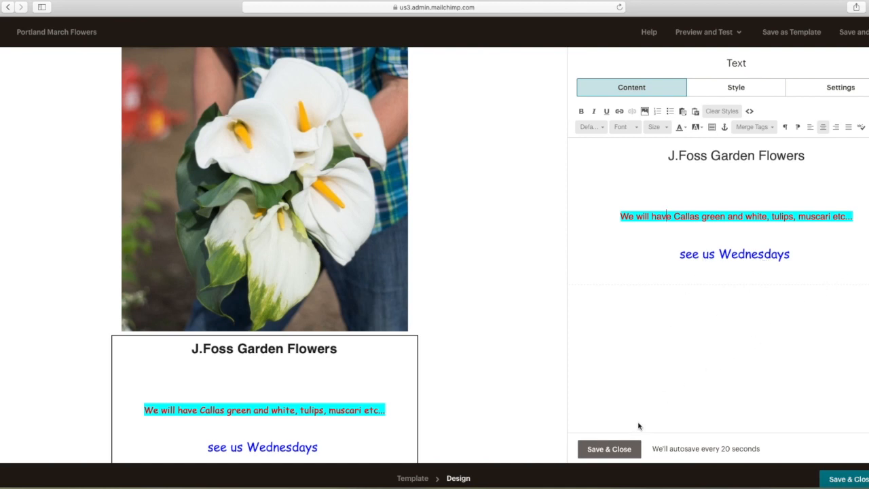
{"action": "left_click", "coordinate": [617, 450]}
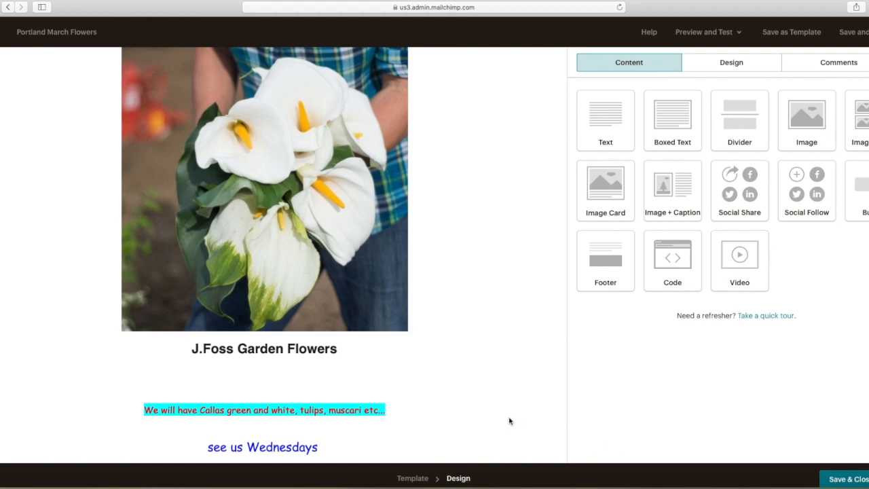
Inspect the content settings of the Calla Lily and Muscari Grape Hyacinth image cards and close the block editor
{"action": "scroll", "coordinate": [512, 419], "scroll_direction": "down", "scroll_amount": 5}
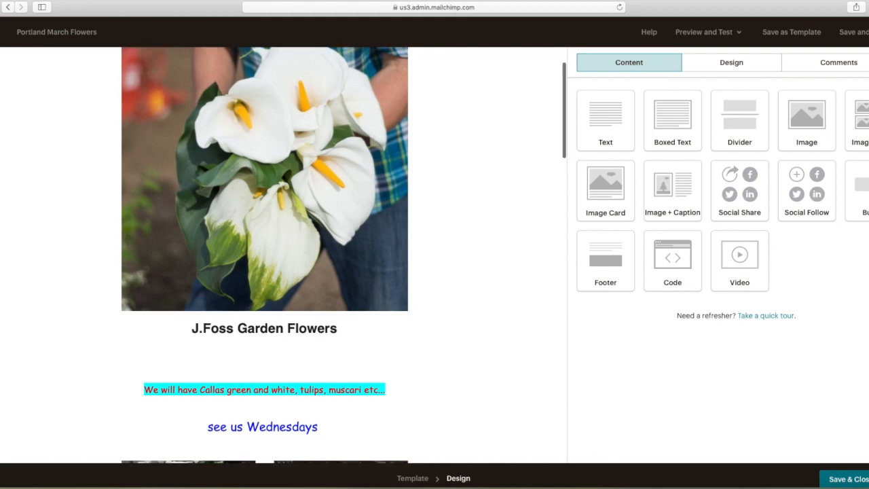
{"action": "scroll", "coordinate": [284, 256], "scroll_direction": "down", "scroll_amount": 5}
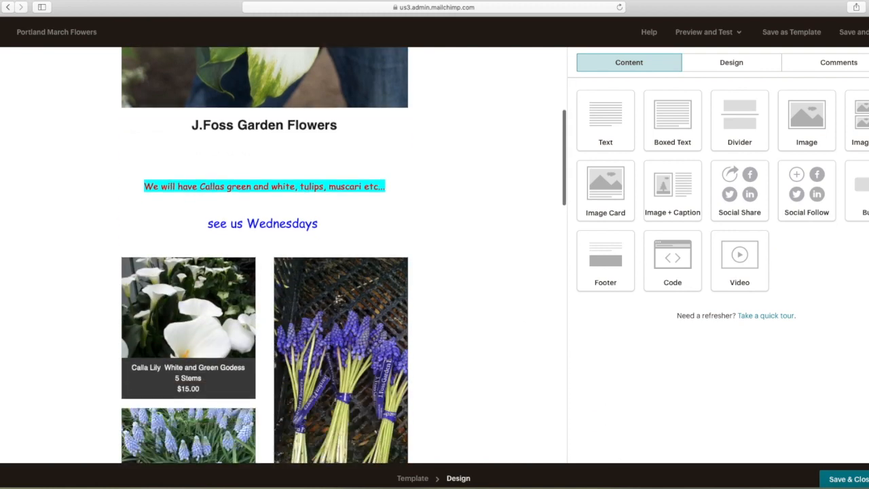
{"action": "scroll", "coordinate": [284, 255], "scroll_direction": "down", "scroll_amount": 2}
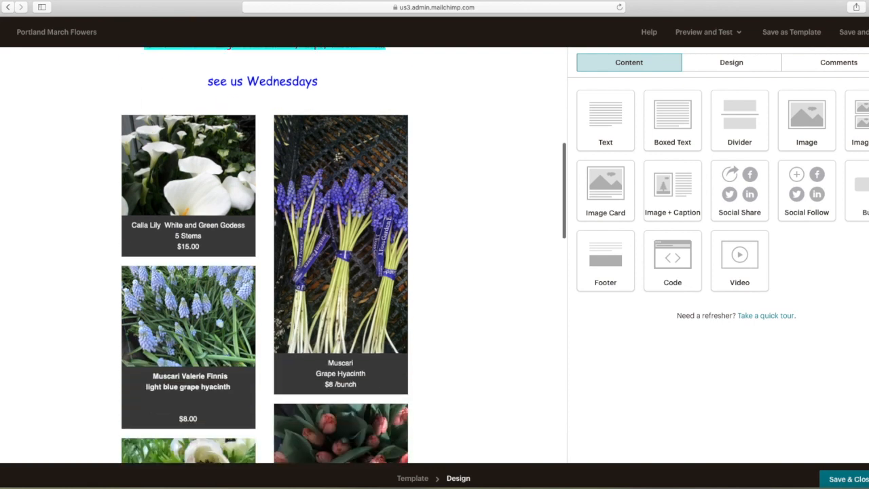
{"action": "scroll", "coordinate": [283, 255], "scroll_direction": "down", "scroll_amount": 1}
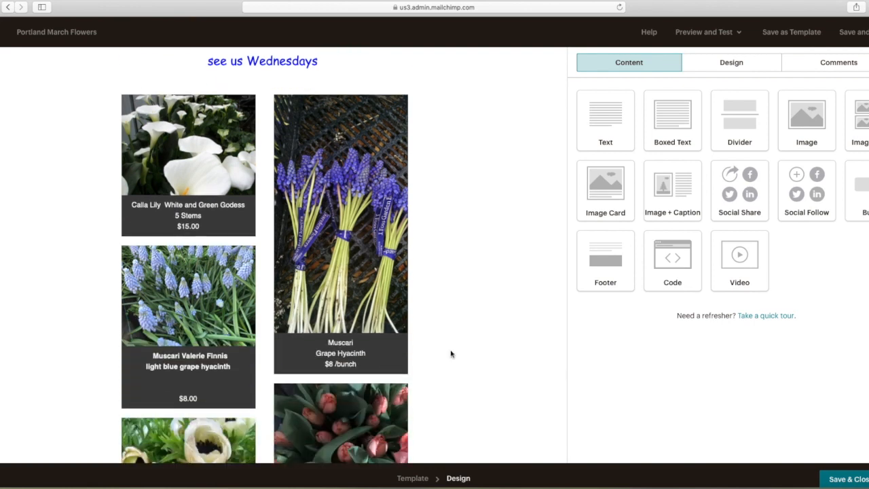
{"action": "left_click", "coordinate": [159, 155]}
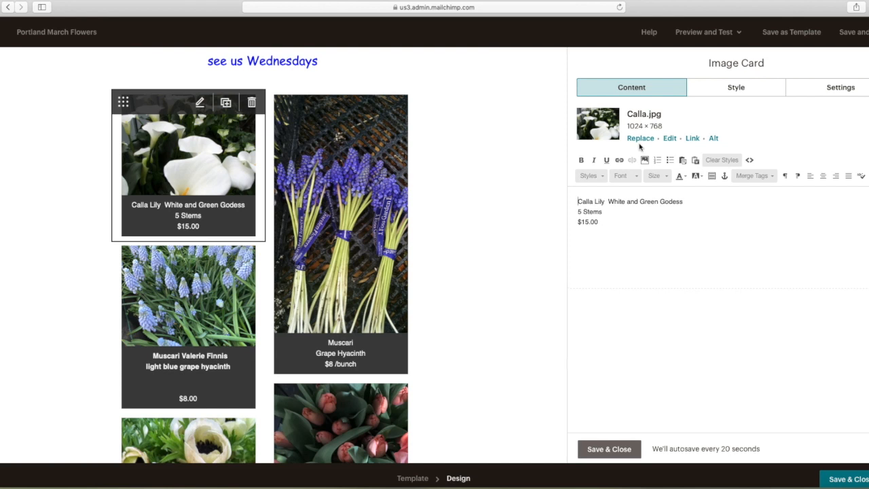
{"action": "left_click", "coordinate": [403, 239]}
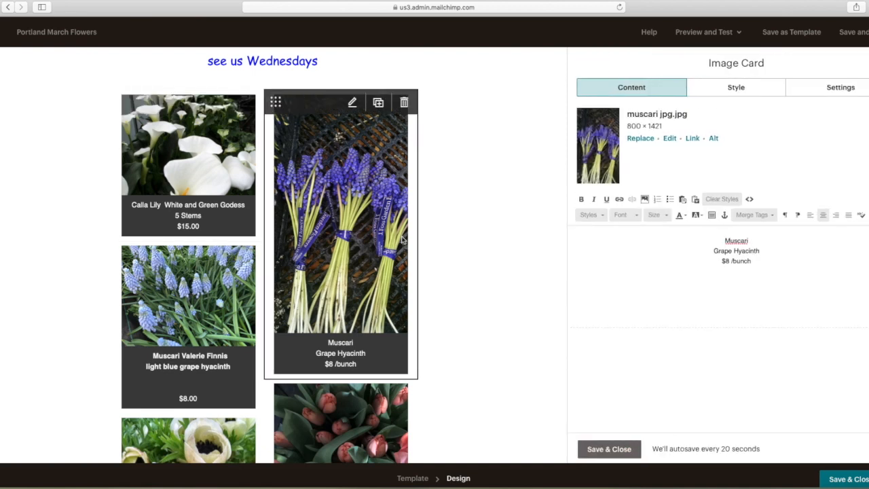
{"action": "left_click", "coordinate": [623, 449]}
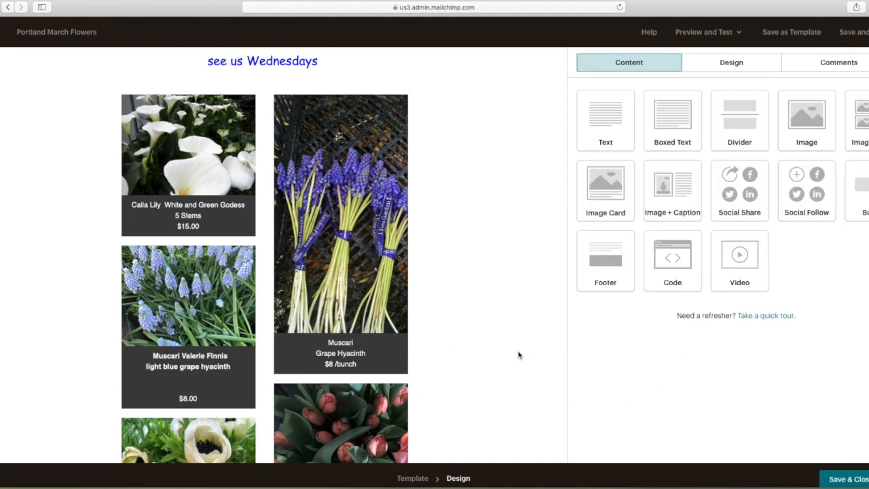
Delete the purple asters image card beside the Fancy Greens card and confirm the deletion
{"action": "scroll", "coordinate": [518, 354], "scroll_direction": "down", "scroll_amount": 5}
{"action": "scroll", "coordinate": [344, 260], "scroll_direction": "down", "scroll_amount": 5}
{"action": "scroll", "coordinate": [344, 260], "scroll_direction": "down", "scroll_amount": 5}
{"action": "scroll", "coordinate": [344, 260], "scroll_direction": "down", "scroll_amount": 5}
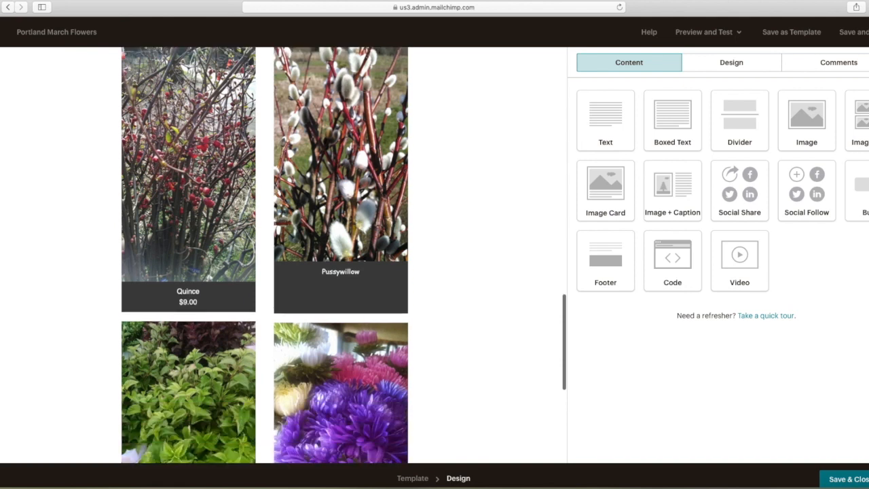
{"action": "scroll", "coordinate": [343, 259], "scroll_direction": "down", "scroll_amount": 1}
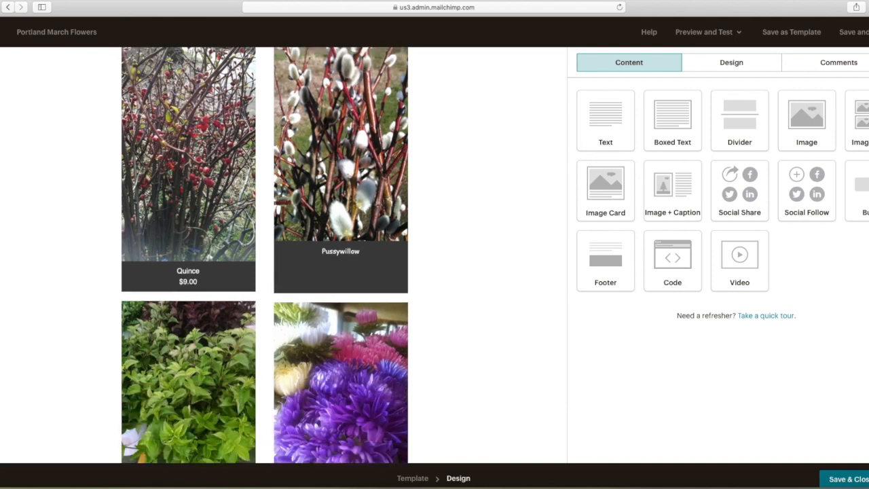
{"action": "scroll", "coordinate": [343, 260], "scroll_direction": "down", "scroll_amount": 2}
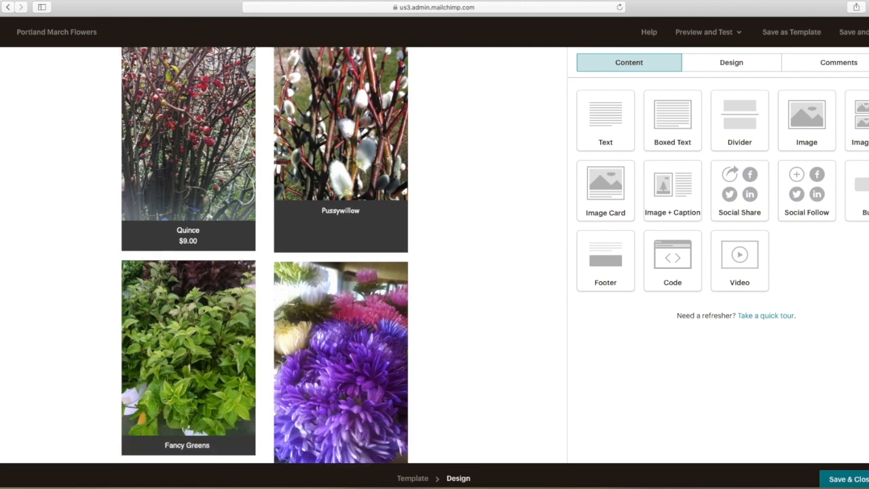
{"action": "scroll", "coordinate": [514, 351], "scroll_direction": "down", "scroll_amount": 1}
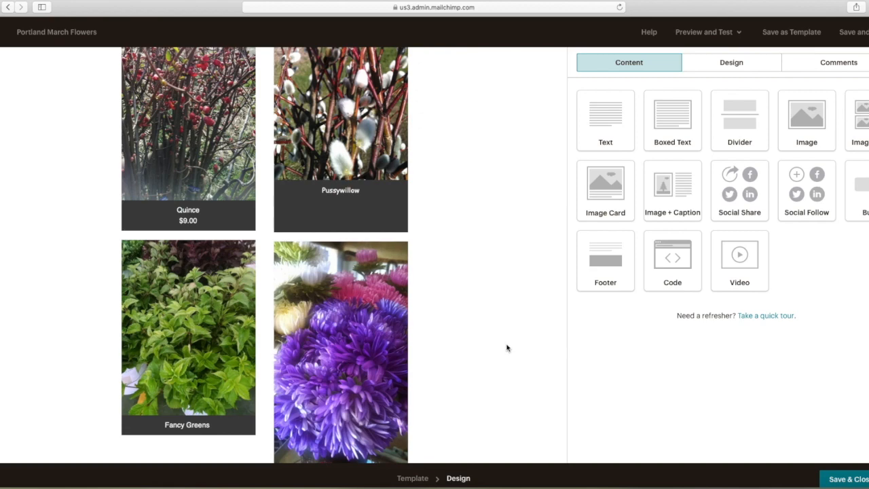
{"action": "left_click", "coordinate": [373, 366]}
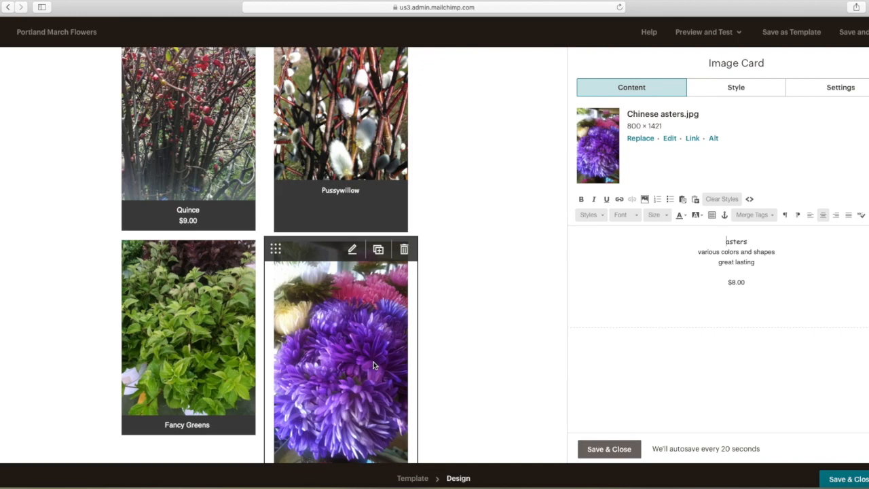
{"action": "left_click", "coordinate": [404, 249]}
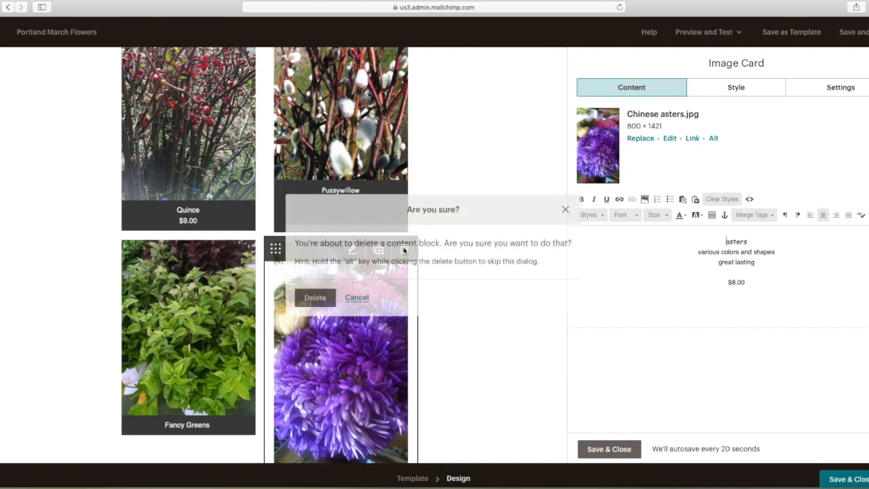
{"action": "left_click", "coordinate": [310, 298]}
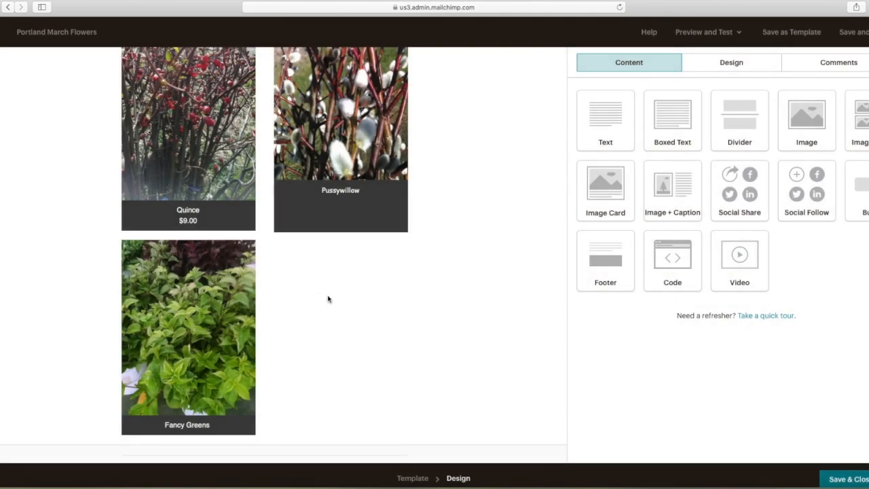
Delete the Fancy Greens image card below the Quince card and confirm the deletion
{"action": "left_click", "coordinate": [232, 328]}
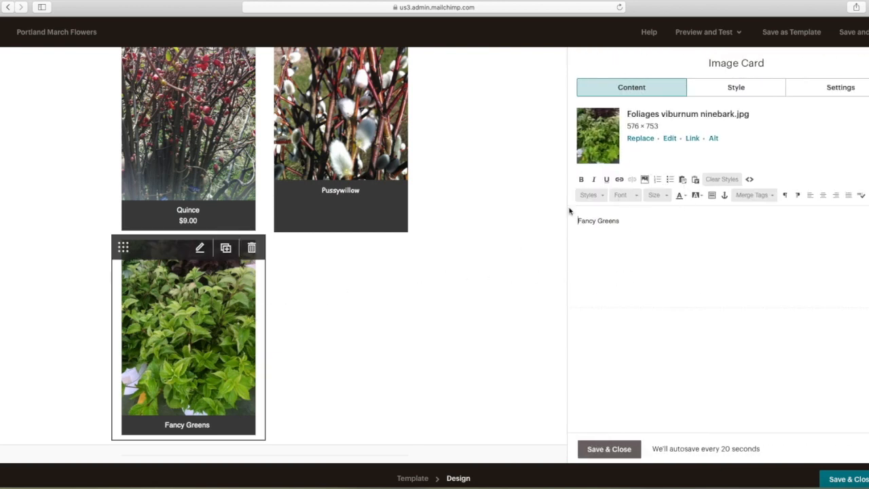
{"action": "left_click", "coordinate": [252, 248]}
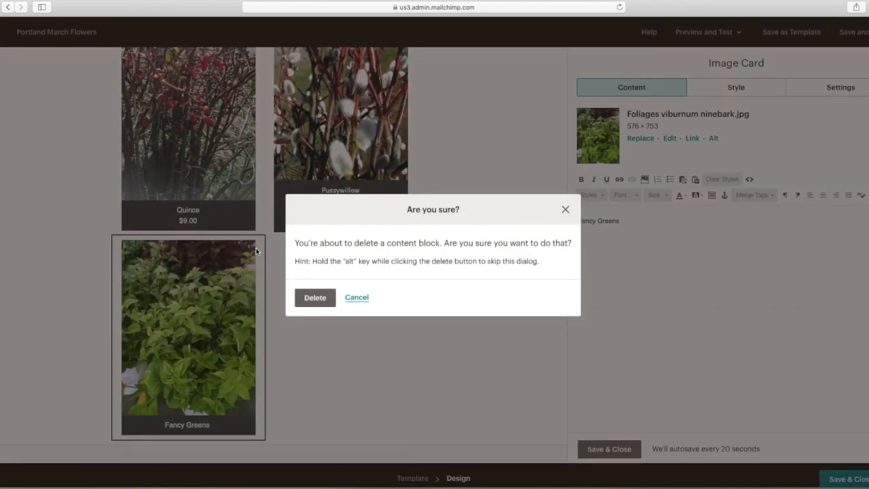
{"action": "left_click", "coordinate": [315, 297]}
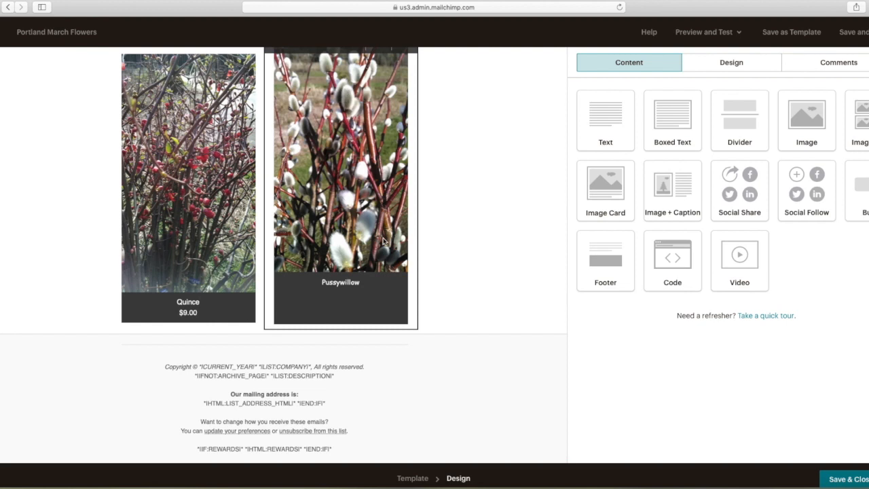
Duplicate the Pussywillow image card in the email layout
{"action": "left_click", "coordinate": [378, 117]}
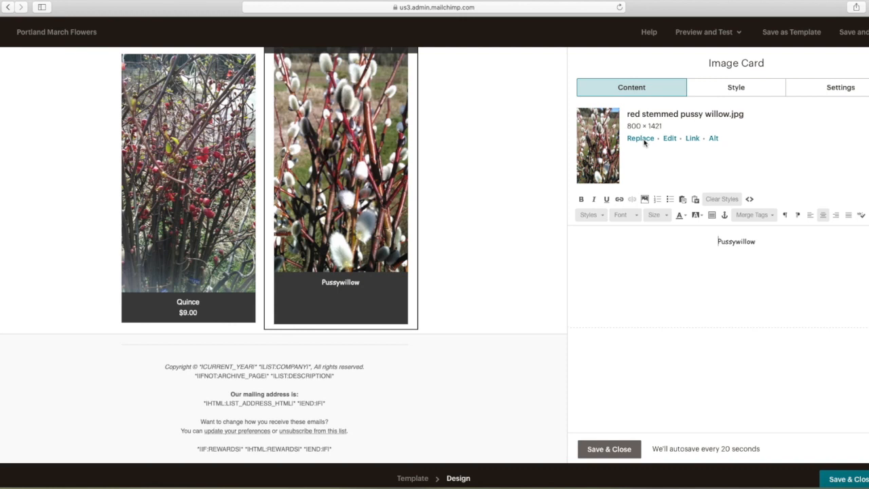
{"action": "scroll", "coordinate": [511, 147], "scroll_direction": "up", "scroll_amount": 3}
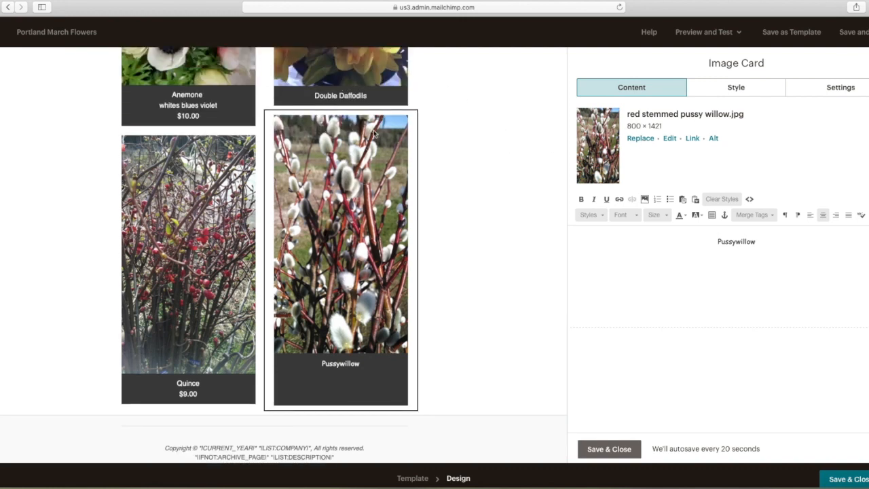
{"action": "mouse_move", "coordinate": [375, 133]}
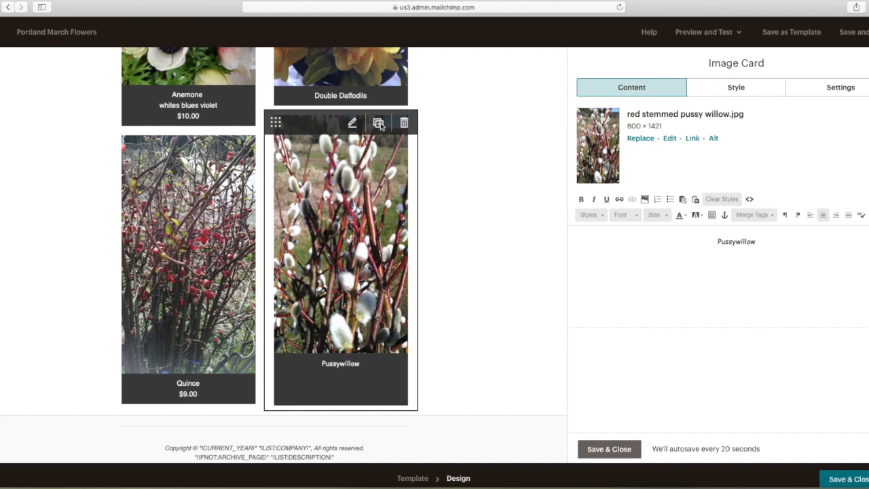
{"action": "left_click", "coordinate": [379, 123]}
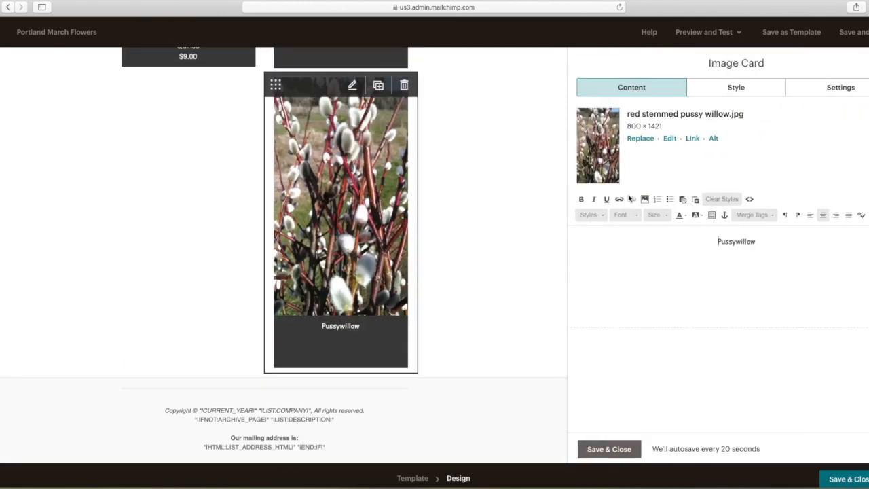
Replace the duplicated Pussywillow card's image with the moss photo found by searching the image library for "moss"
{"action": "left_click", "coordinate": [641, 140]}
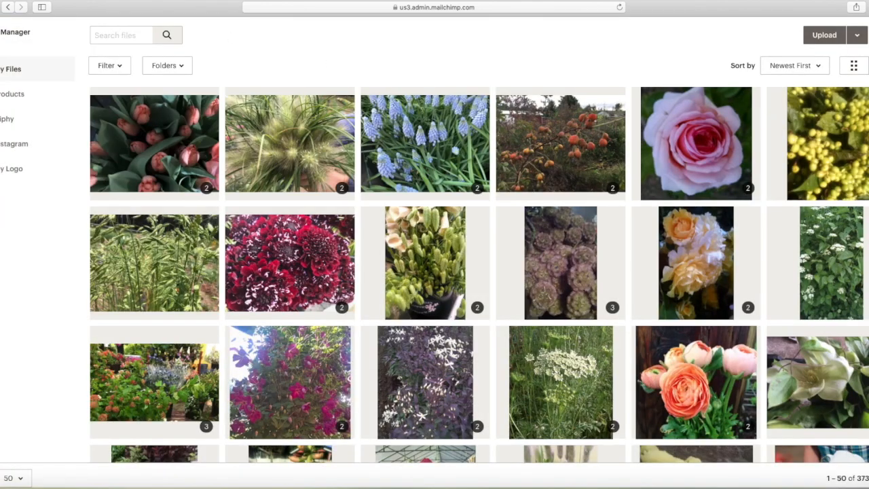
{"action": "left_click", "coordinate": [106, 38]}
{"action": "type", "text": "mOss"}
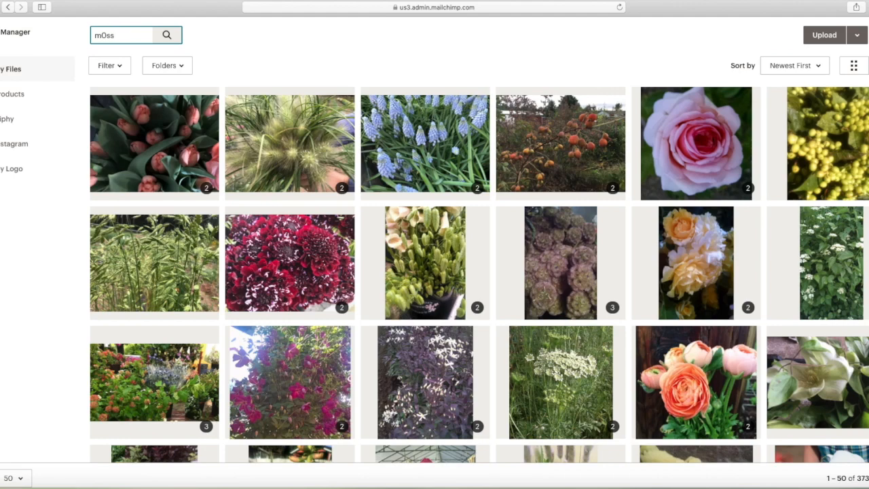
{"action": "key", "text": "BackSpace"}
{"action": "key", "text": "BackSpace"}
{"action": "key", "text": "BackSpace"}
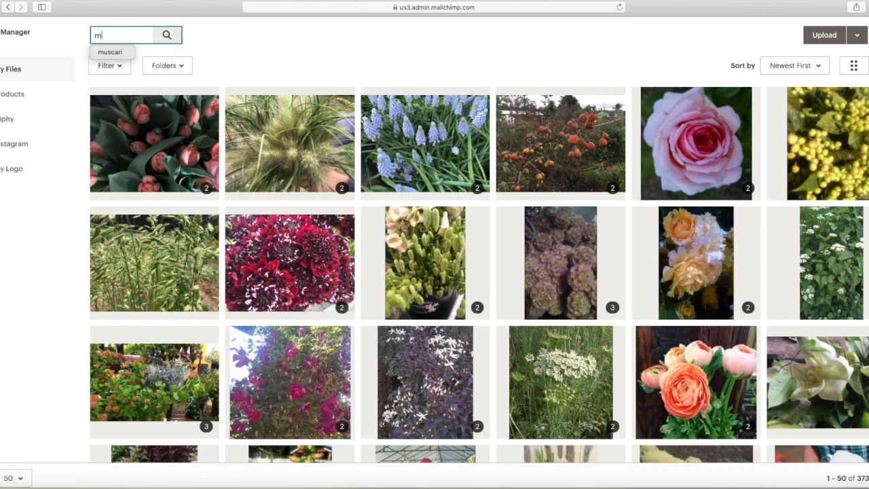
{"action": "type", "text": "oss"}
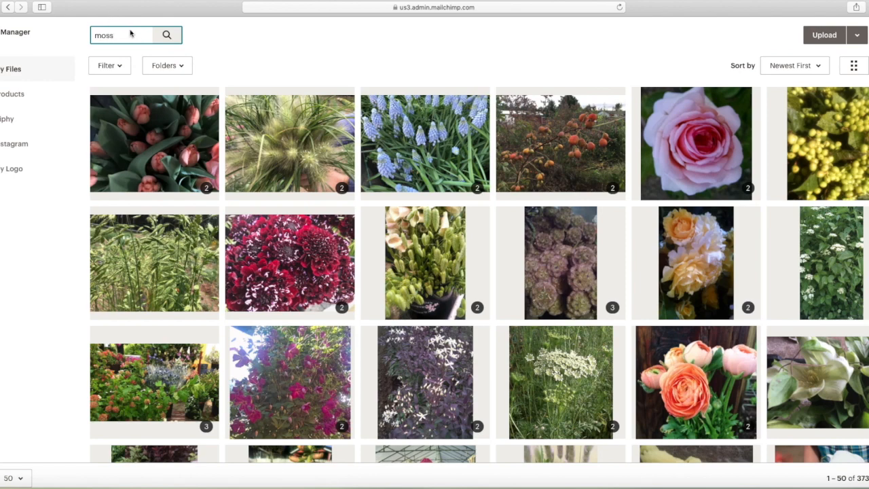
{"action": "left_click", "coordinate": [166, 39]}
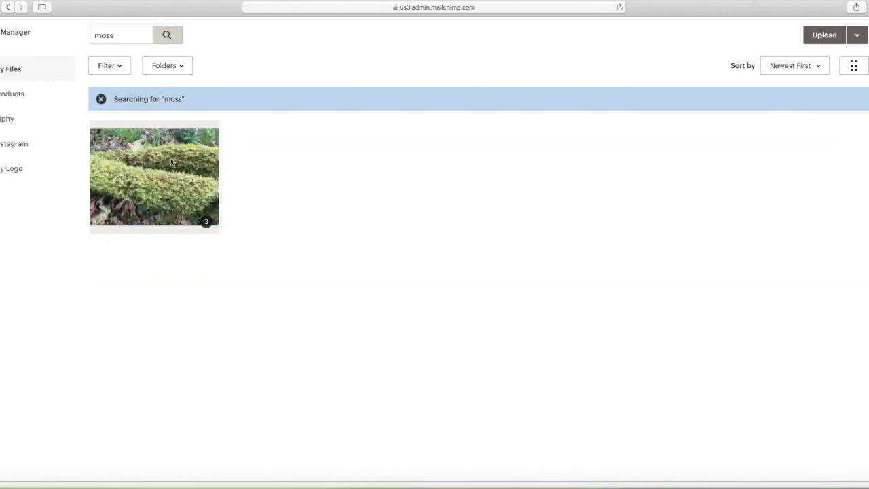
{"action": "left_click", "coordinate": [180, 177]}
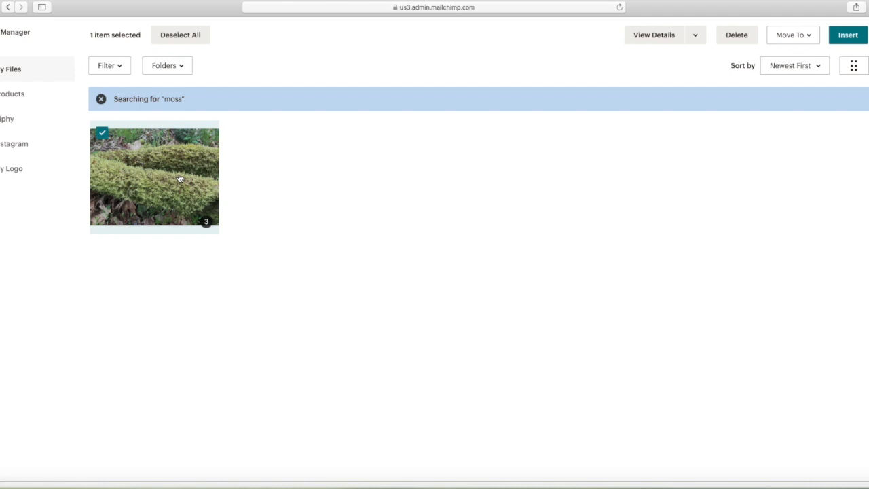
{"action": "left_click", "coordinate": [848, 36]}
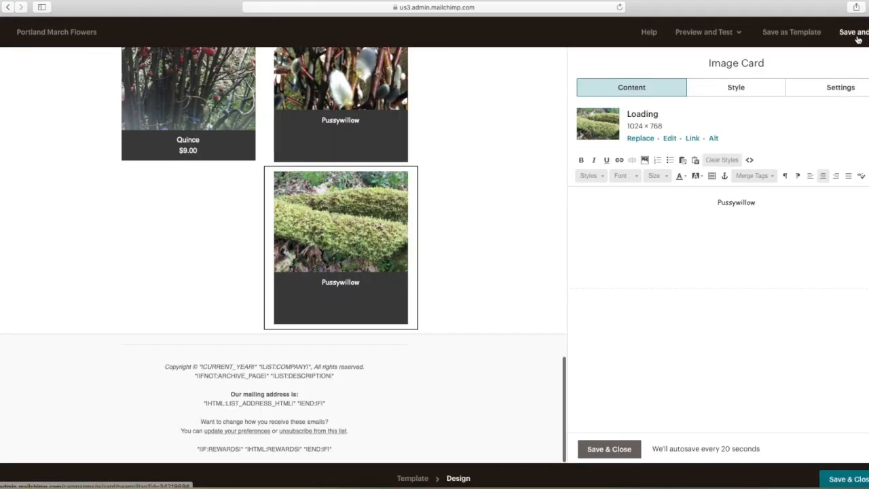
Change the duplicated card's caption to "moss", then save and close the card
{"action": "double_click", "coordinate": [736, 203]}
{"action": "type", "text": "moss"}
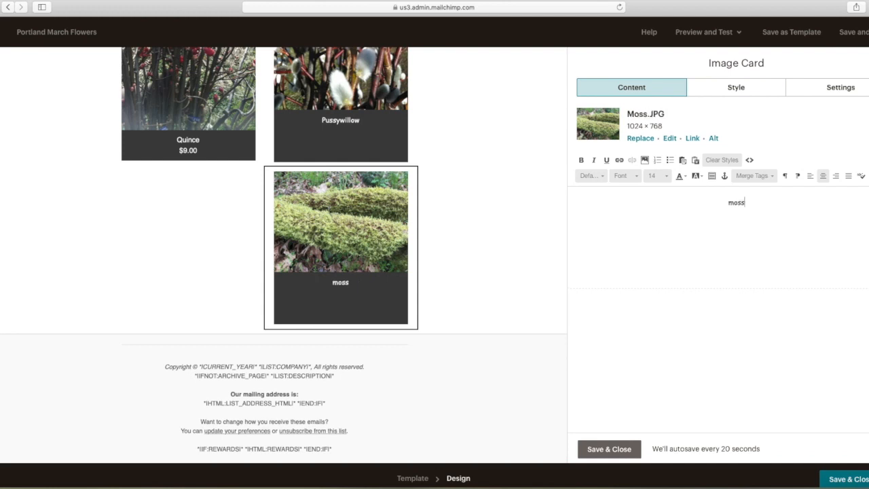
{"action": "left_click", "coordinate": [628, 452]}
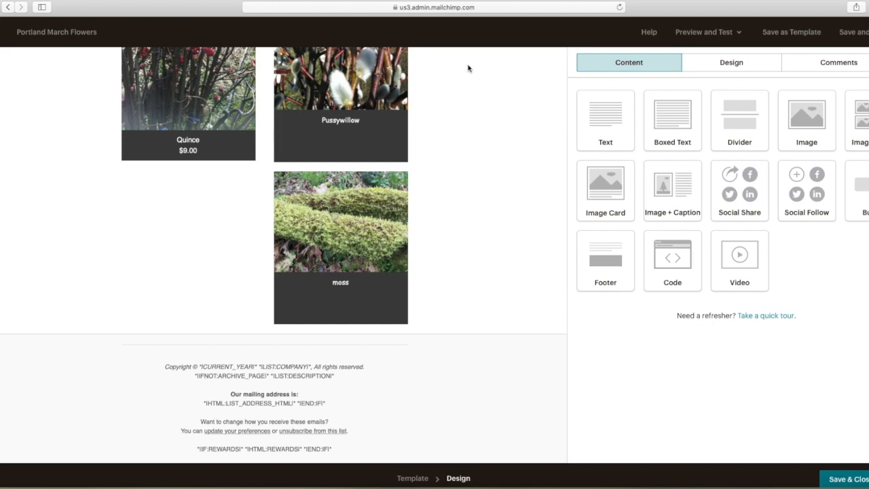
Review the flower cards in the email layout from the Calla Lily card down to the moss card
{"action": "scroll", "coordinate": [468, 68], "scroll_direction": "up", "scroll_amount": 6}
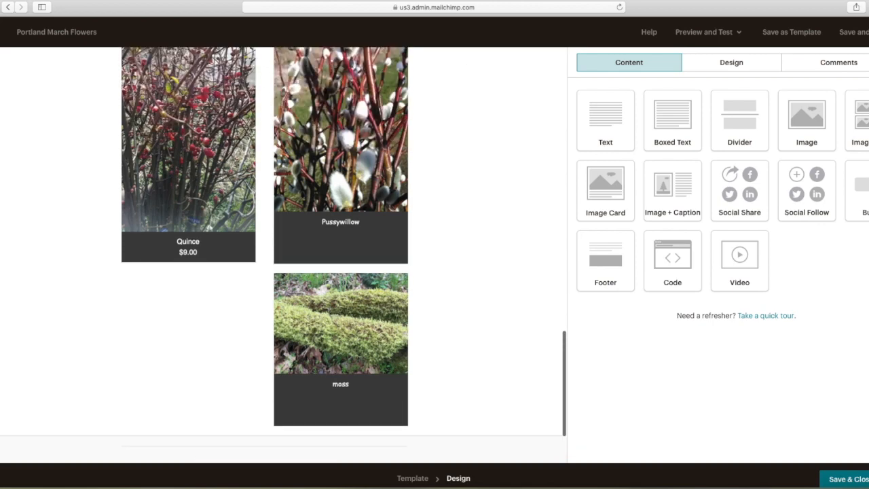
{"action": "scroll", "coordinate": [343, 255], "scroll_direction": "up", "scroll_amount": 8}
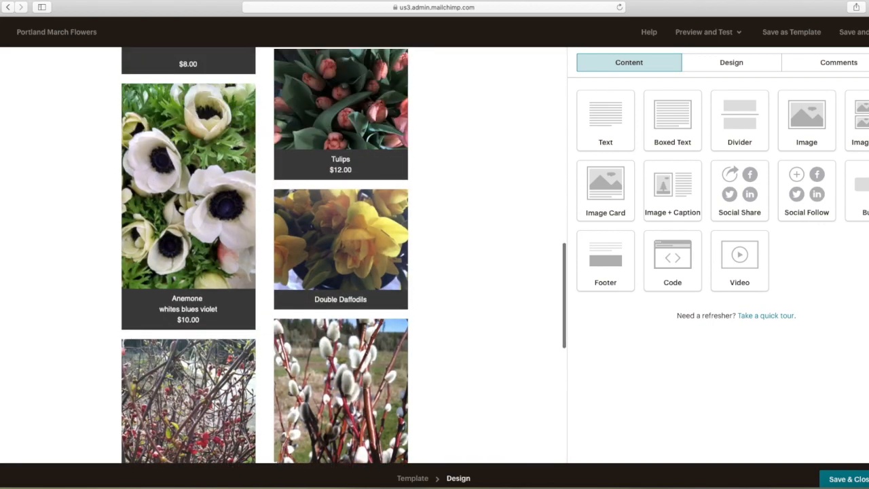
{"action": "scroll", "coordinate": [343, 255], "scroll_direction": "up", "scroll_amount": 5}
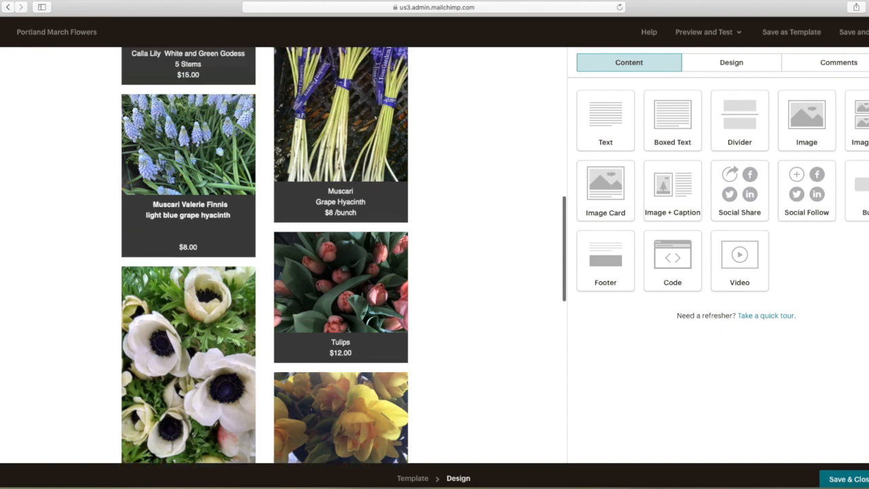
{"action": "scroll", "coordinate": [344, 255], "scroll_direction": "up", "scroll_amount": 1}
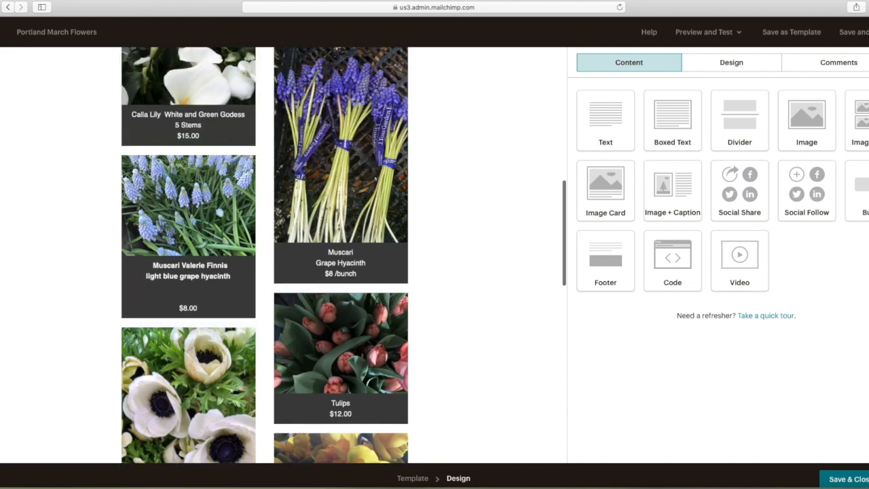
{"action": "scroll", "coordinate": [343, 255], "scroll_direction": "down", "scroll_amount": 4}
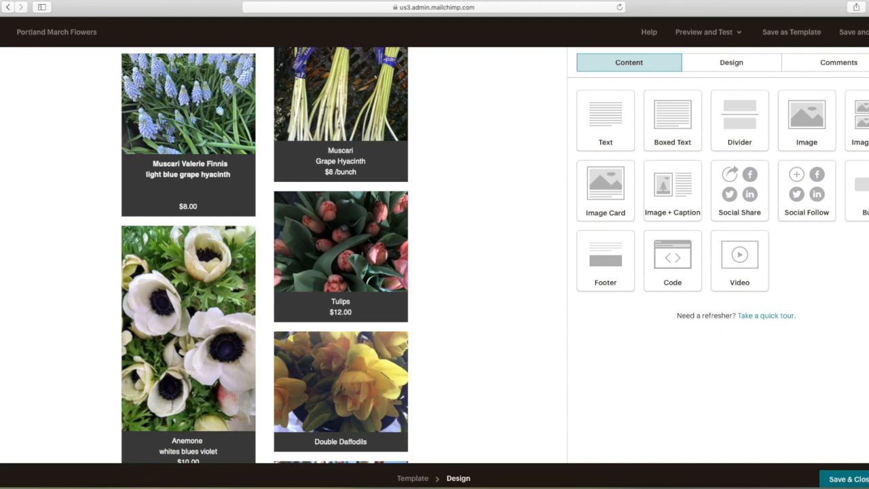
{"action": "scroll", "coordinate": [344, 255], "scroll_direction": "down", "scroll_amount": 2}
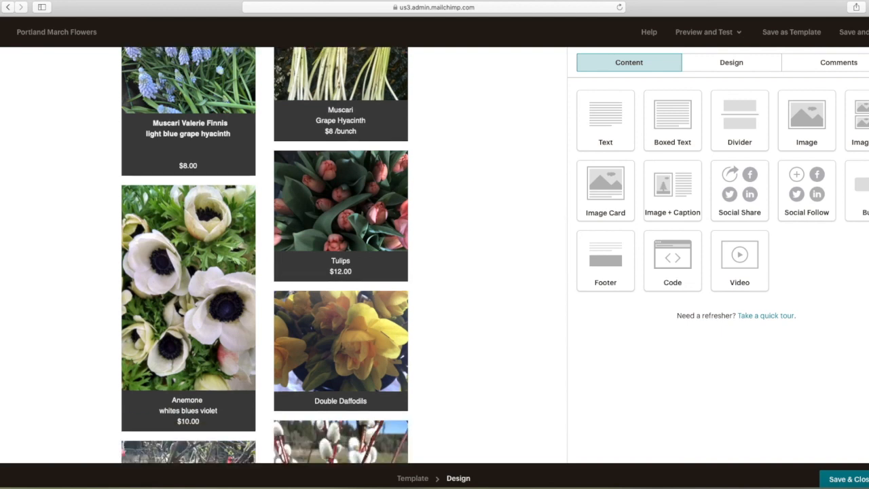
{"action": "scroll", "coordinate": [343, 256], "scroll_direction": "down", "scroll_amount": 2}
{"action": "scroll", "coordinate": [271, 255], "scroll_direction": "down", "scroll_amount": 3}
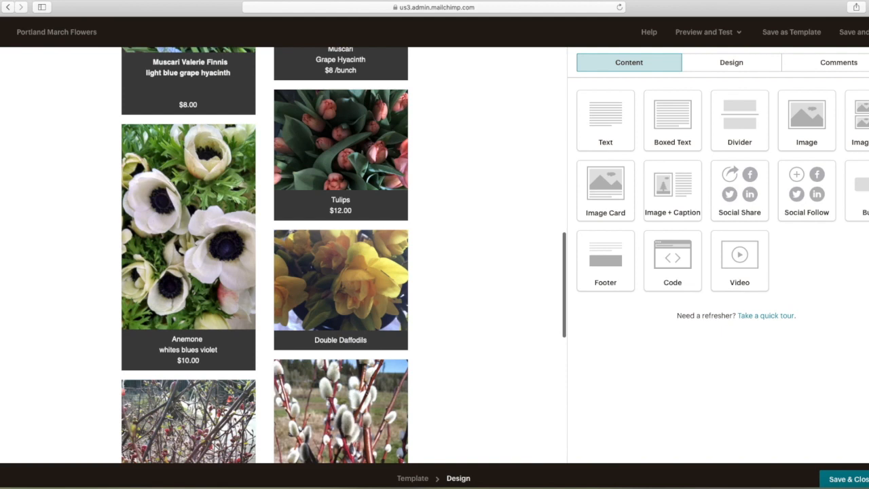
{"action": "scroll", "coordinate": [344, 256], "scroll_direction": "down", "scroll_amount": 1}
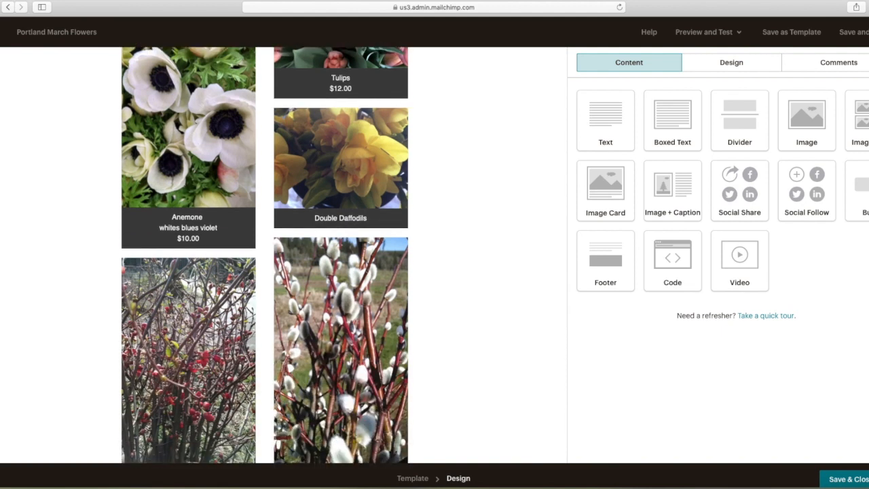
{"action": "scroll", "coordinate": [343, 255], "scroll_direction": "down", "scroll_amount": 2}
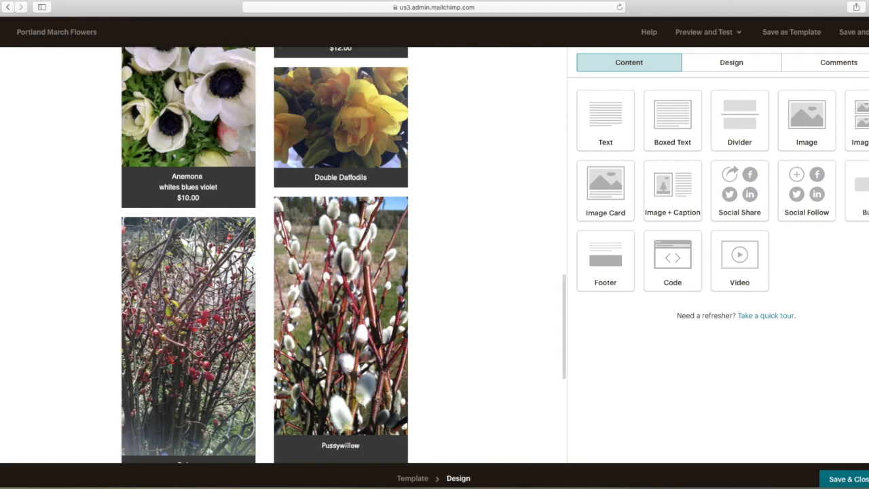
{"action": "scroll", "coordinate": [343, 256], "scroll_direction": "down", "scroll_amount": 1}
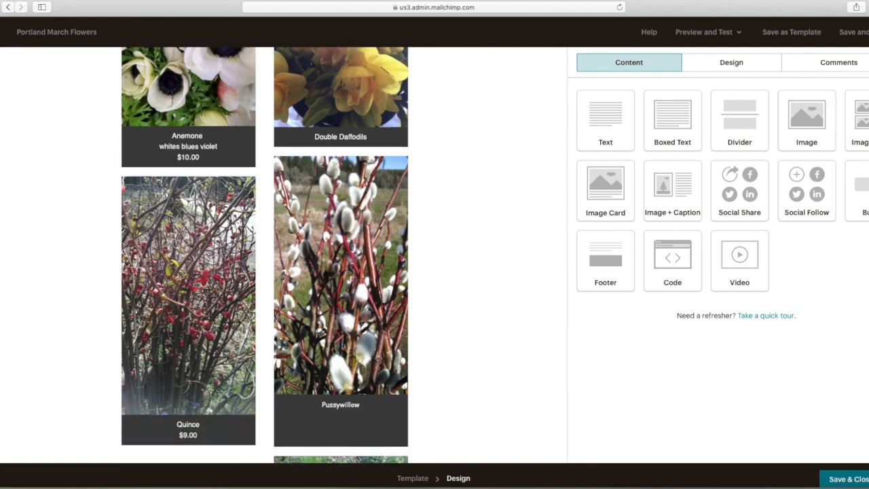
{"action": "scroll", "coordinate": [344, 256], "scroll_direction": "down", "scroll_amount": 3}
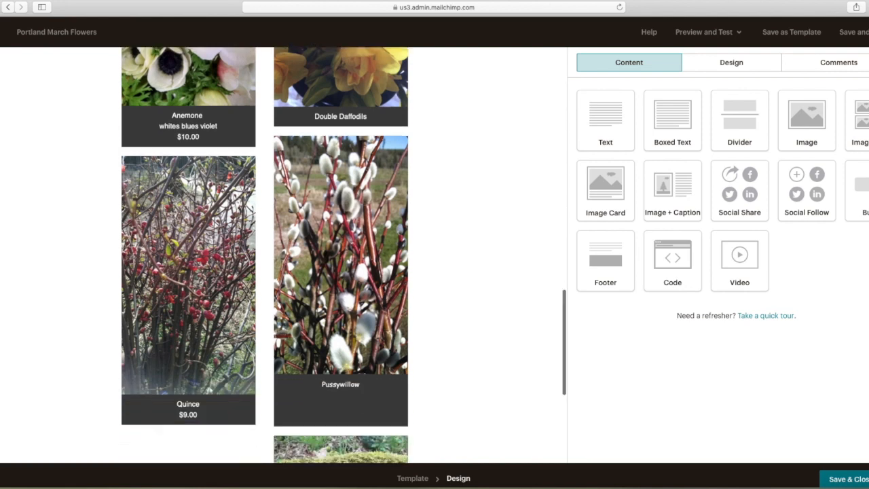
{"action": "scroll", "coordinate": [344, 255], "scroll_direction": "down", "scroll_amount": 2}
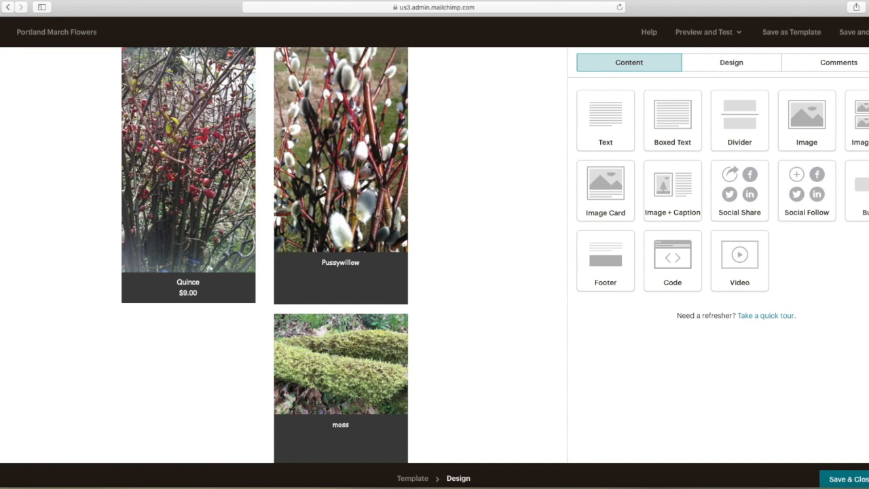
{"action": "scroll", "coordinate": [343, 247], "scroll_direction": "up", "scroll_amount": 3}
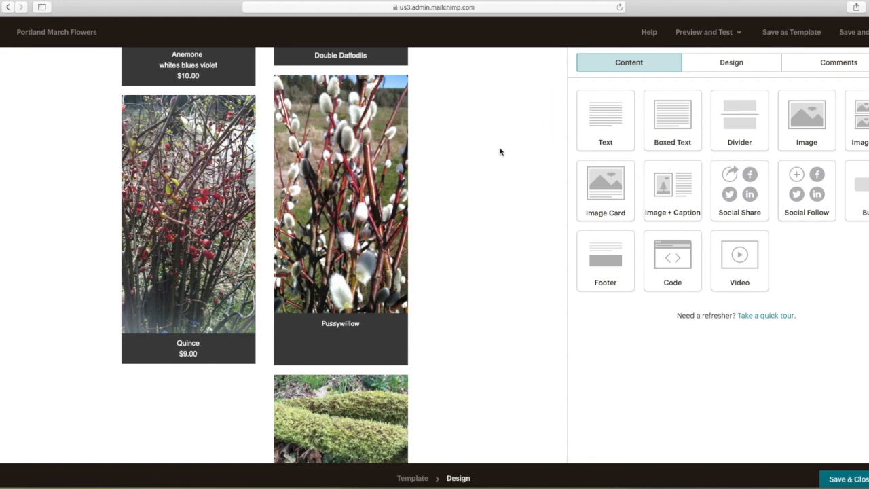
{"action": "scroll", "coordinate": [513, 152], "scroll_direction": "up", "scroll_amount": 1}
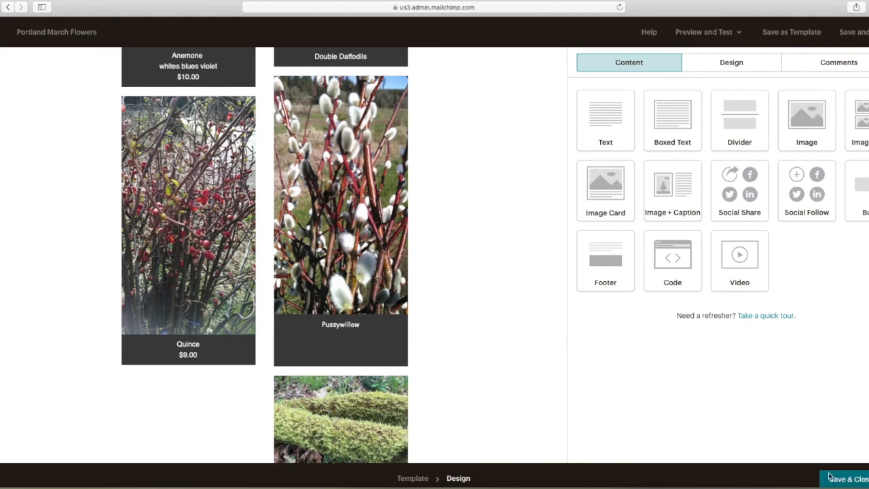
Save and close the email design, then send the campaign immediately to the Portland availability list
{"action": "left_click", "coordinate": [849, 479]}
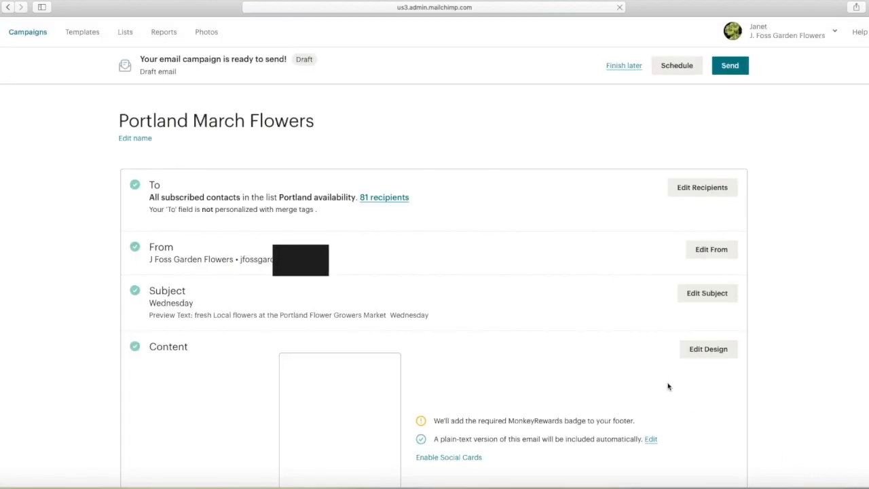
{"action": "left_click", "coordinate": [730, 68]}
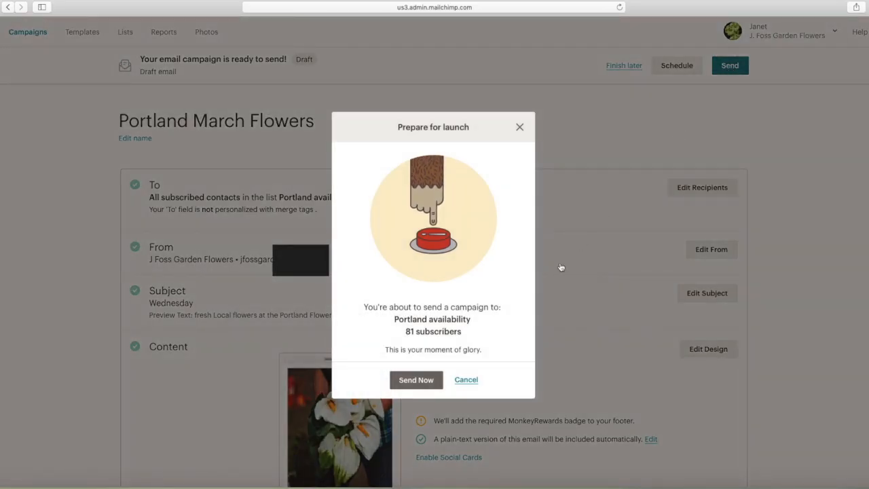
{"action": "left_click", "coordinate": [430, 382]}
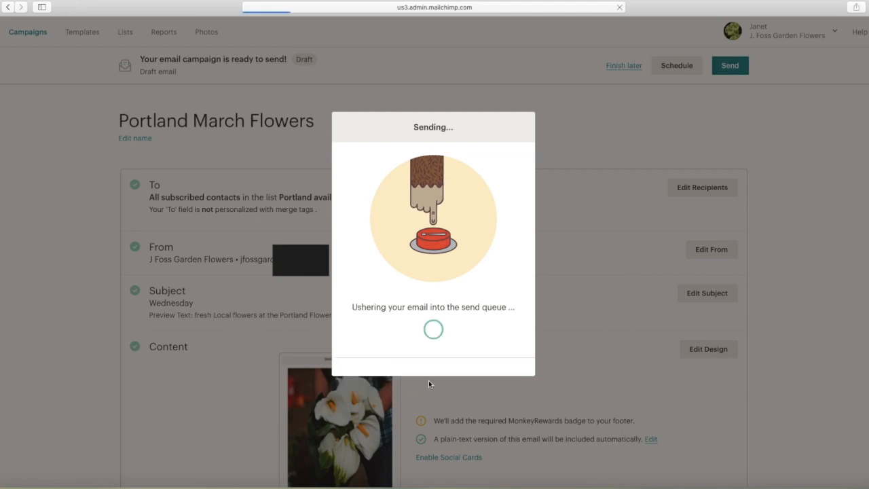